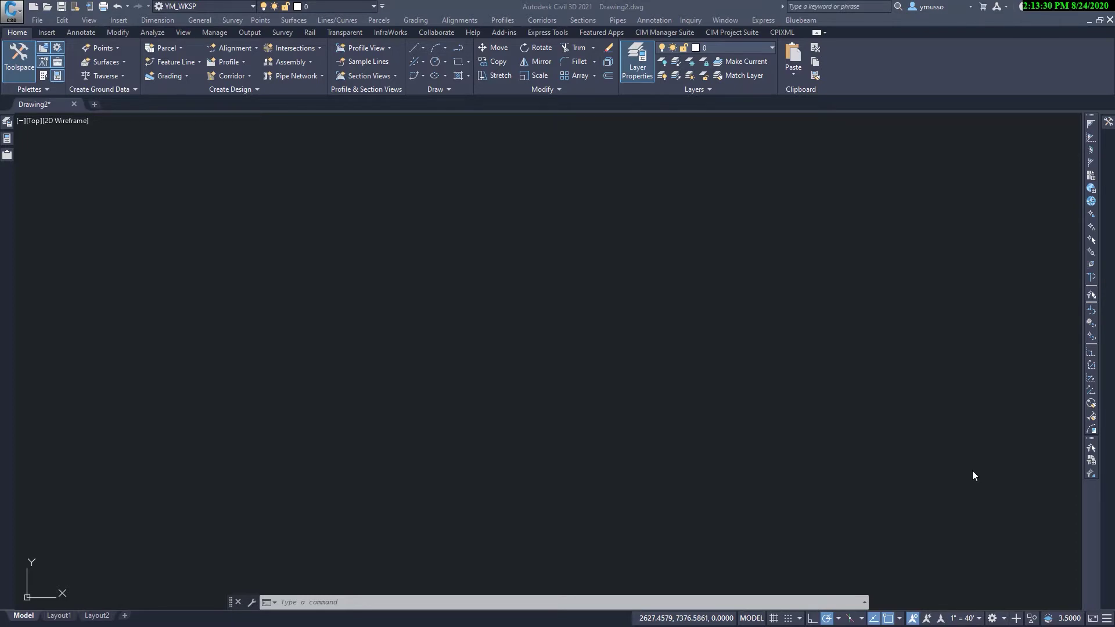
# Draw two parallel vertical polyline segments side by side with PLINE
pyautogui.click(727, 294)
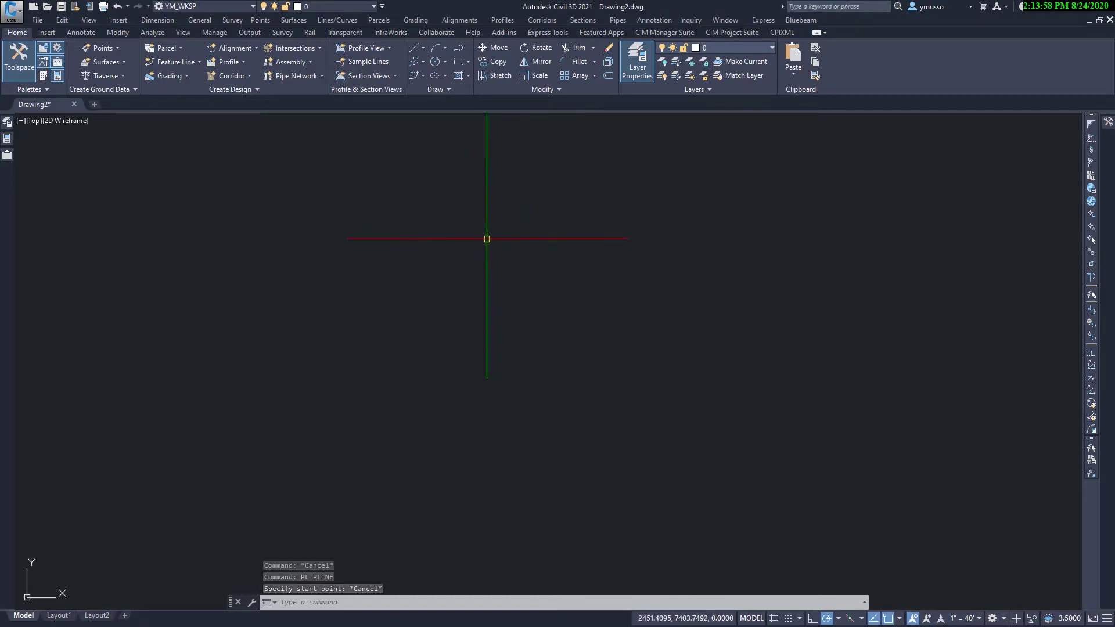
pyautogui.press('Return')
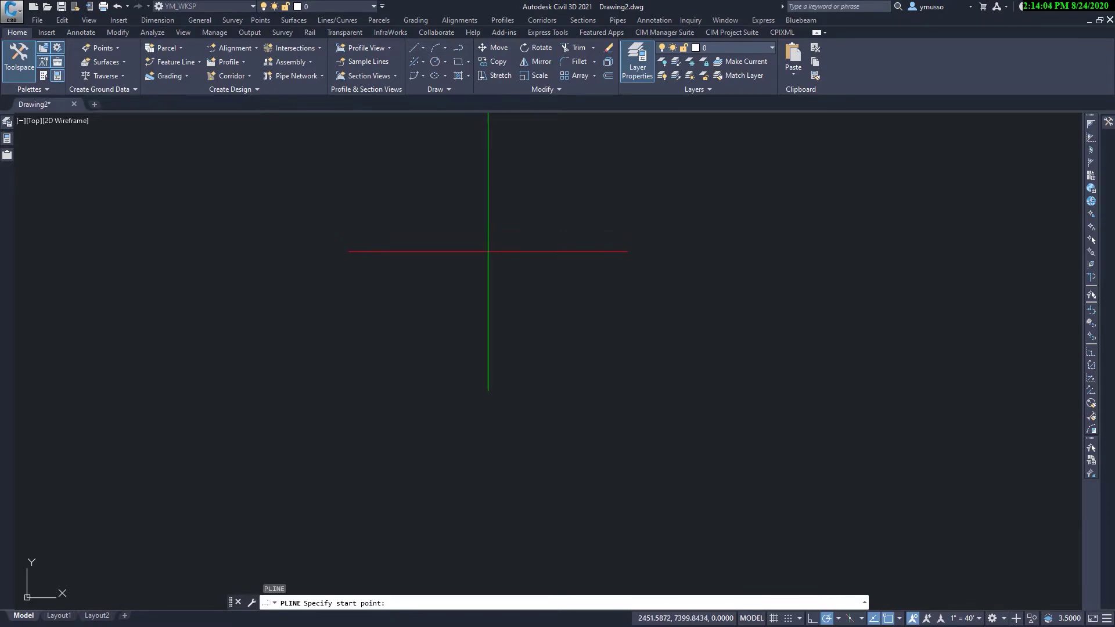
pyautogui.click(483, 217)
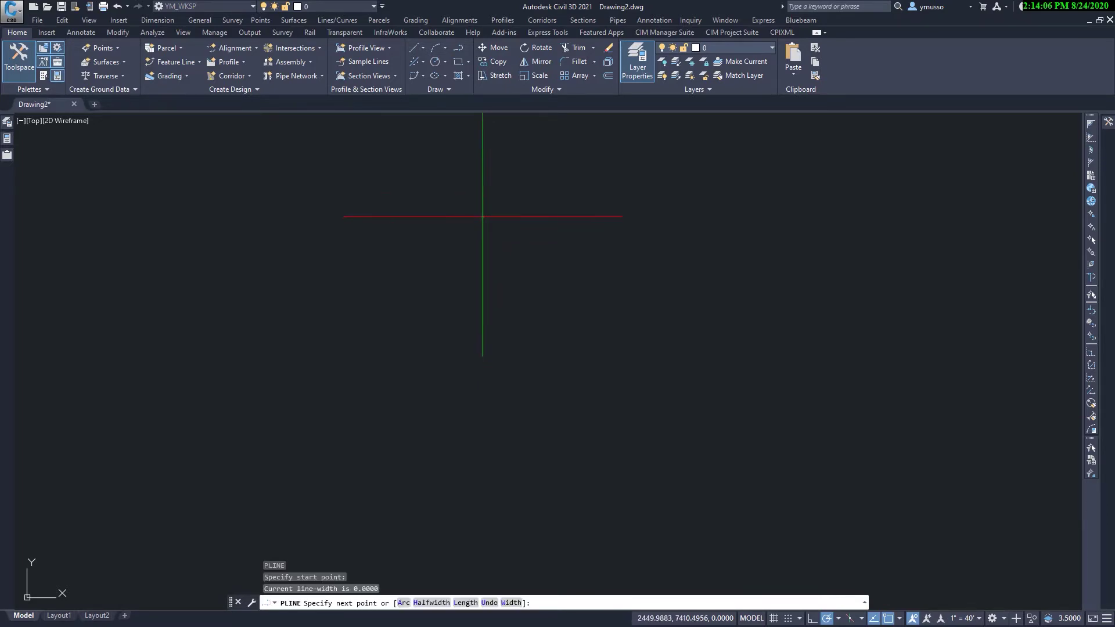
pyautogui.click(483, 321)
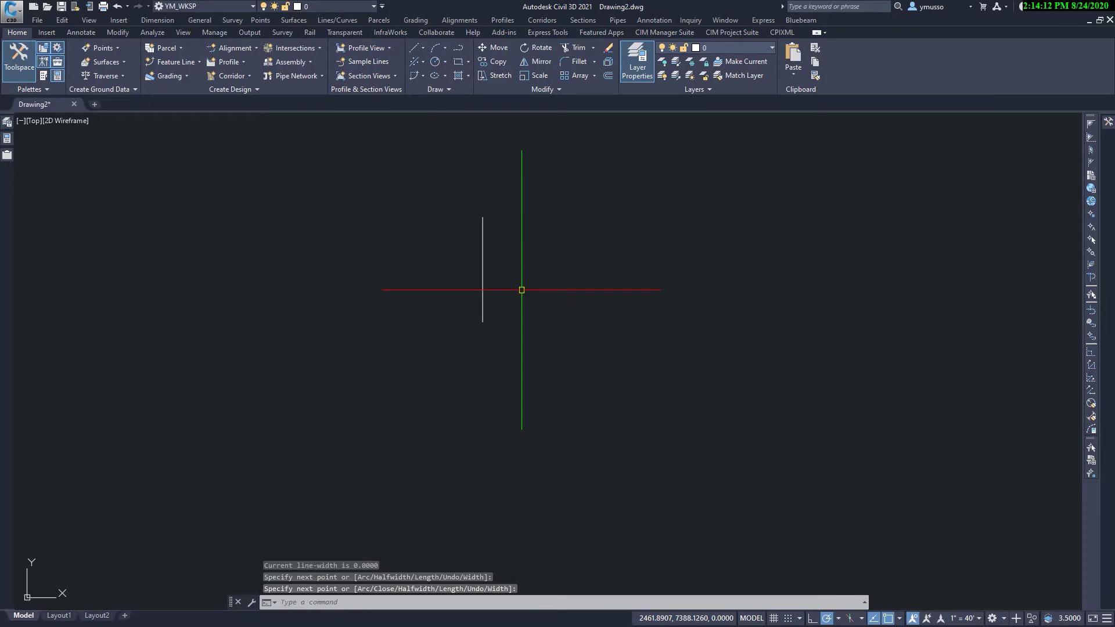
pyautogui.press('Return')
pyautogui.press('Return')
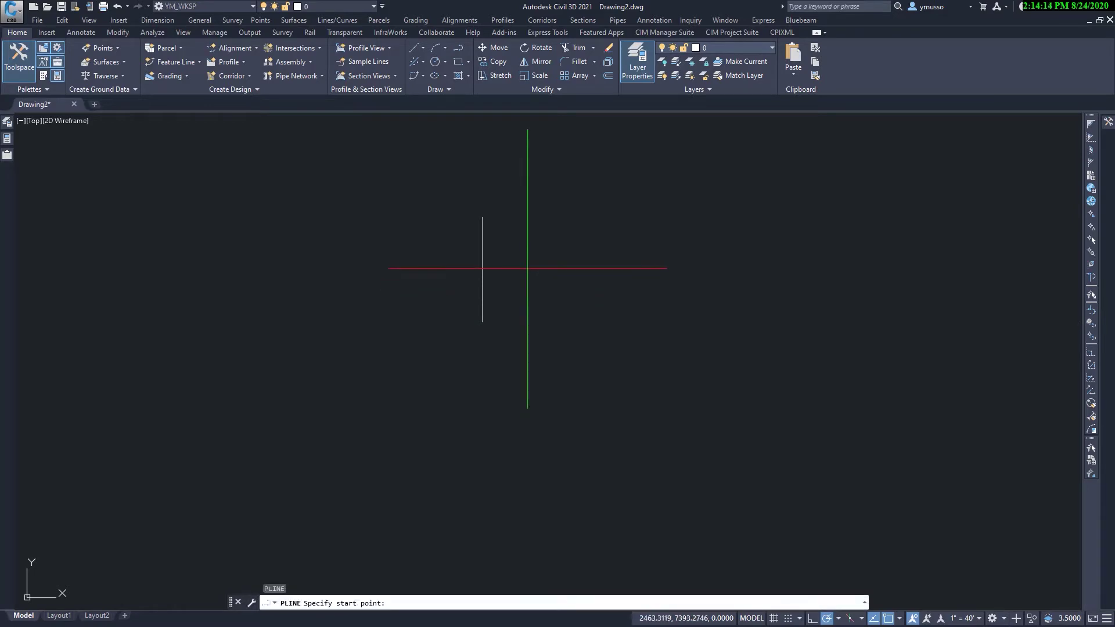
pyautogui.click(531, 216)
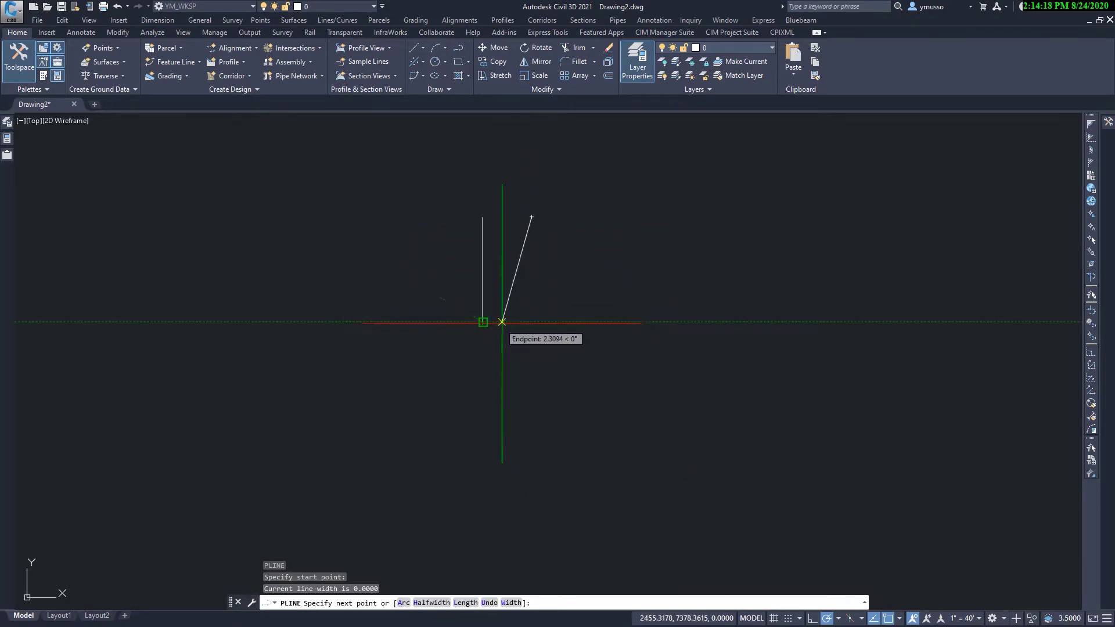
pyautogui.click(536, 324)
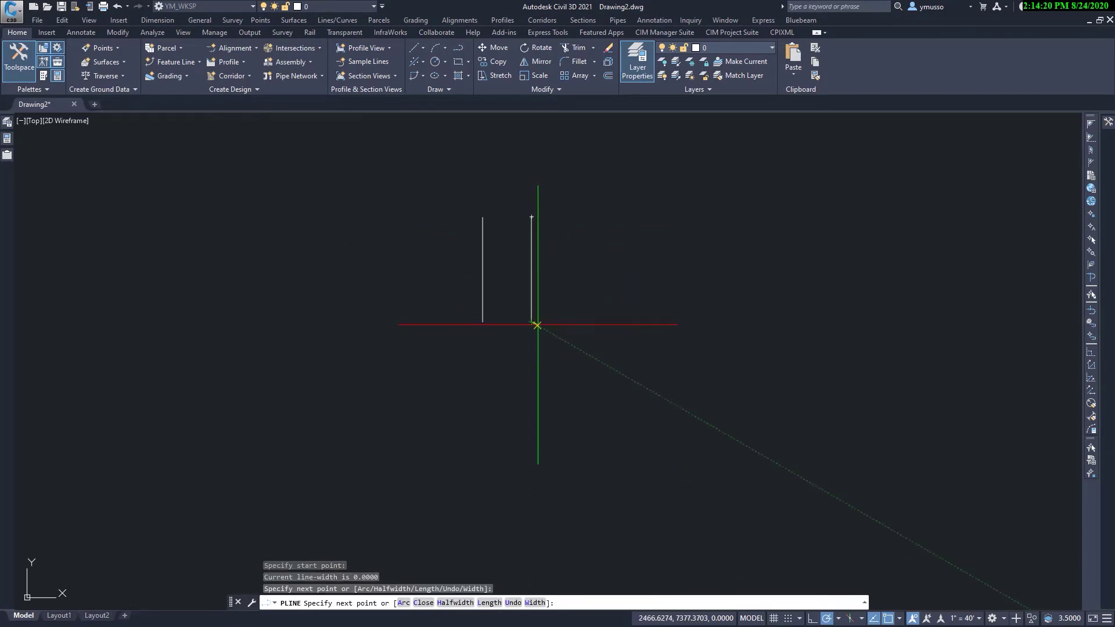
pyautogui.press('Return')
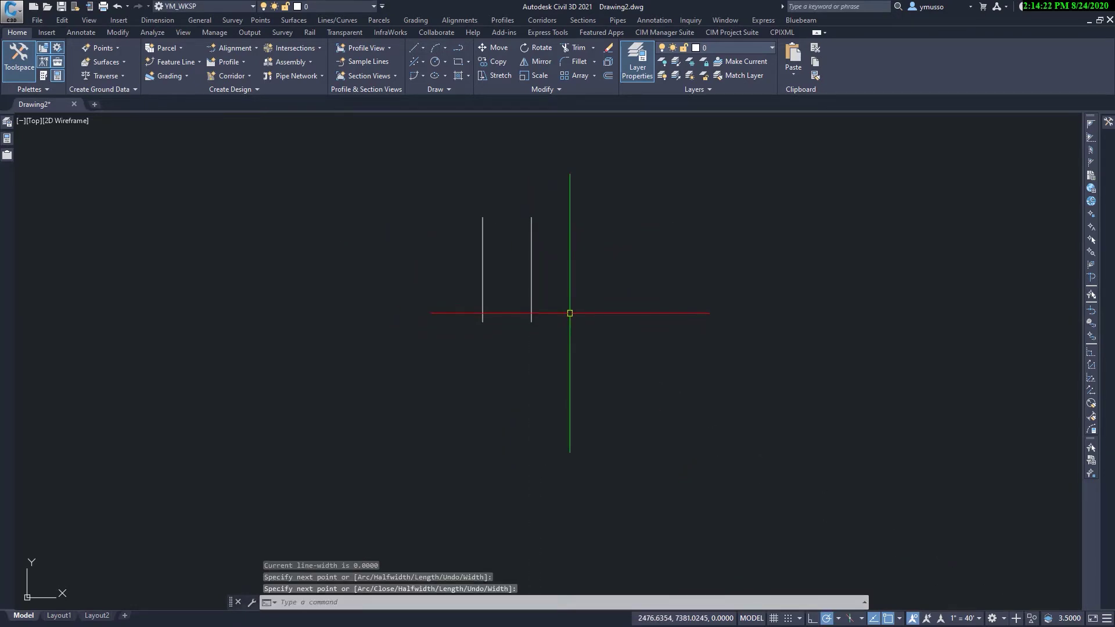
pyautogui.write('e')
# Start ERASE and window-select both vertical lines
pyautogui.press('Return')
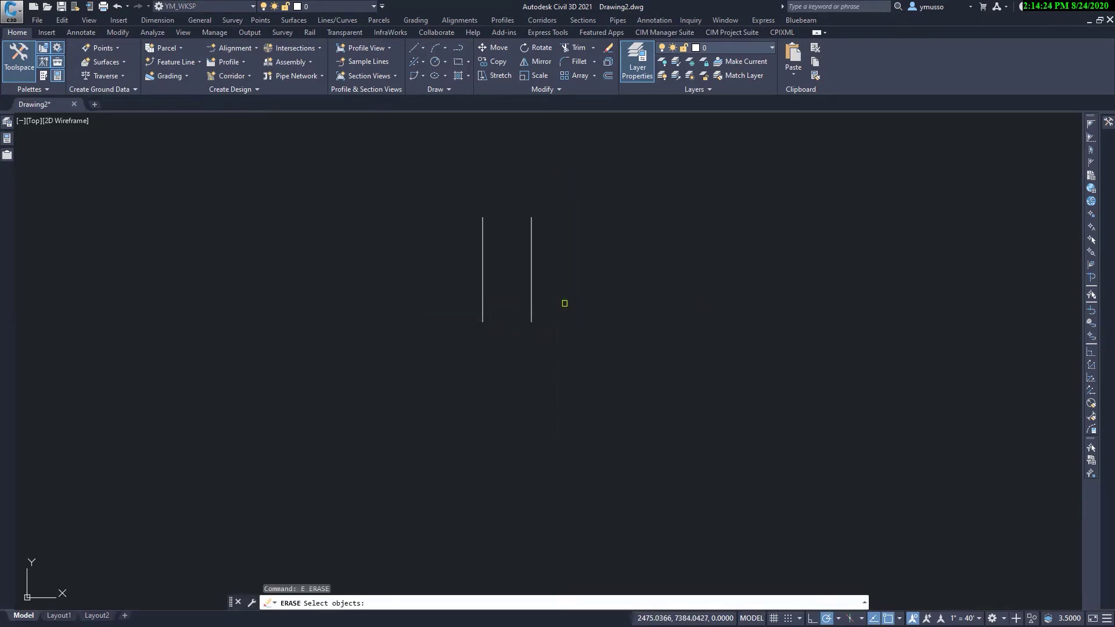
pyautogui.click(643, 179)
pyautogui.click(366, 460)
# Erase the selected lines, leaving the drawing empty
pyautogui.press('Return')
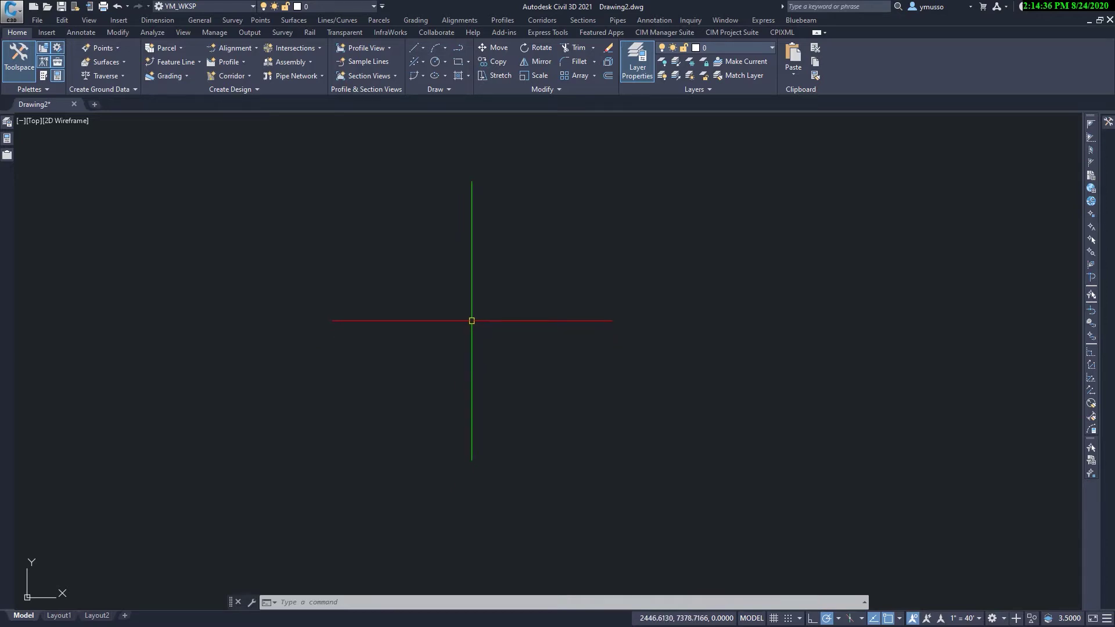
pyautogui.click(470, 288)
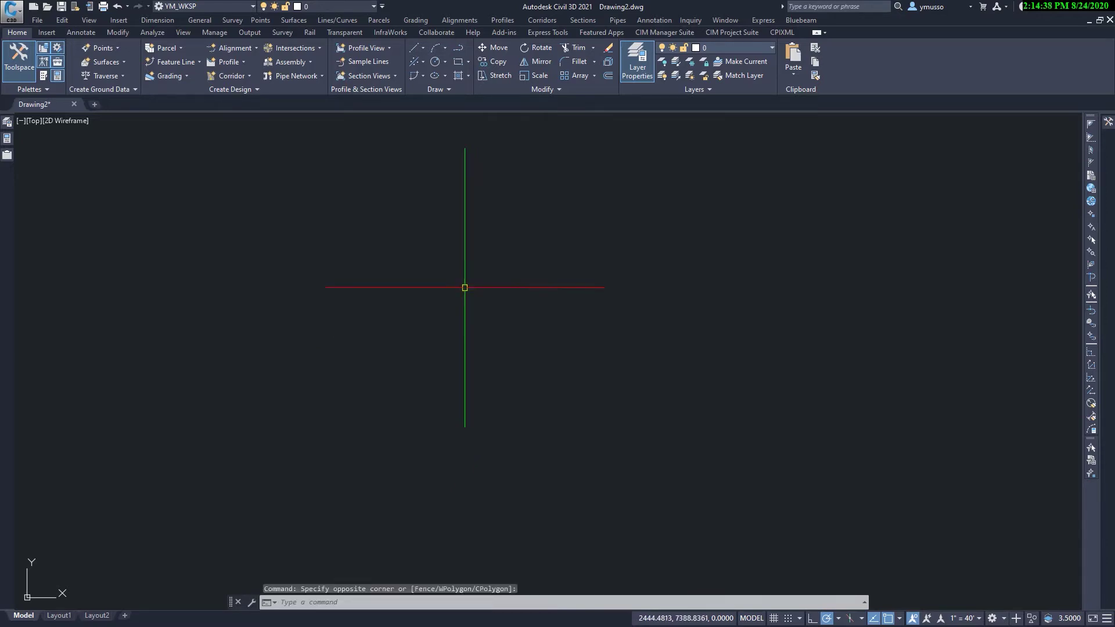
pyautogui.write('OP')
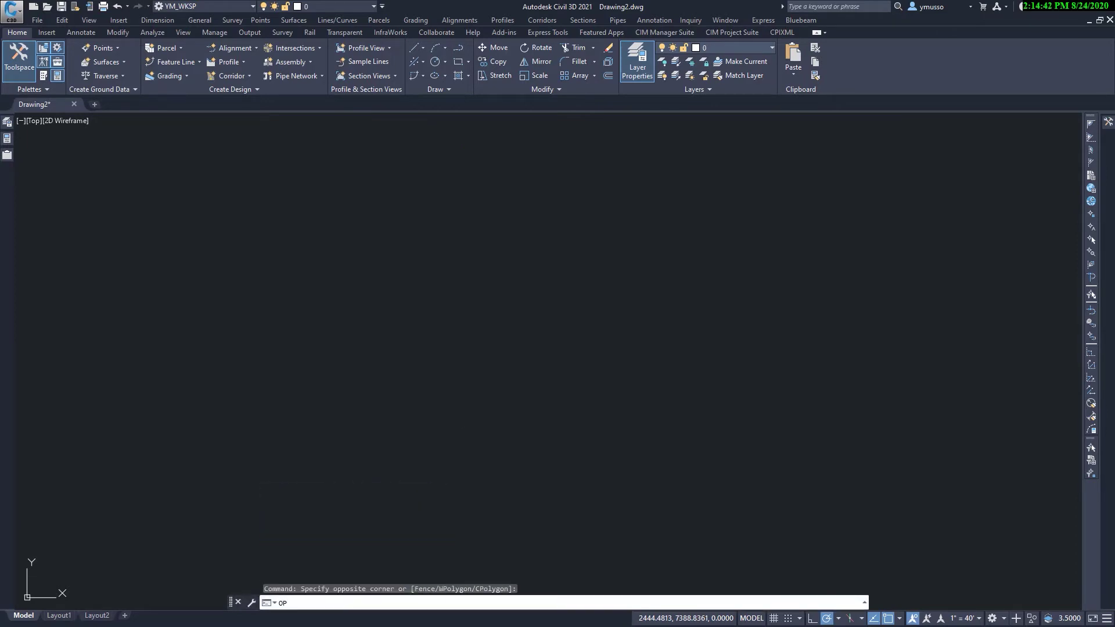
# In Options > User Preferences, enable shortcut menus in the drawing area
pyautogui.press('Return')
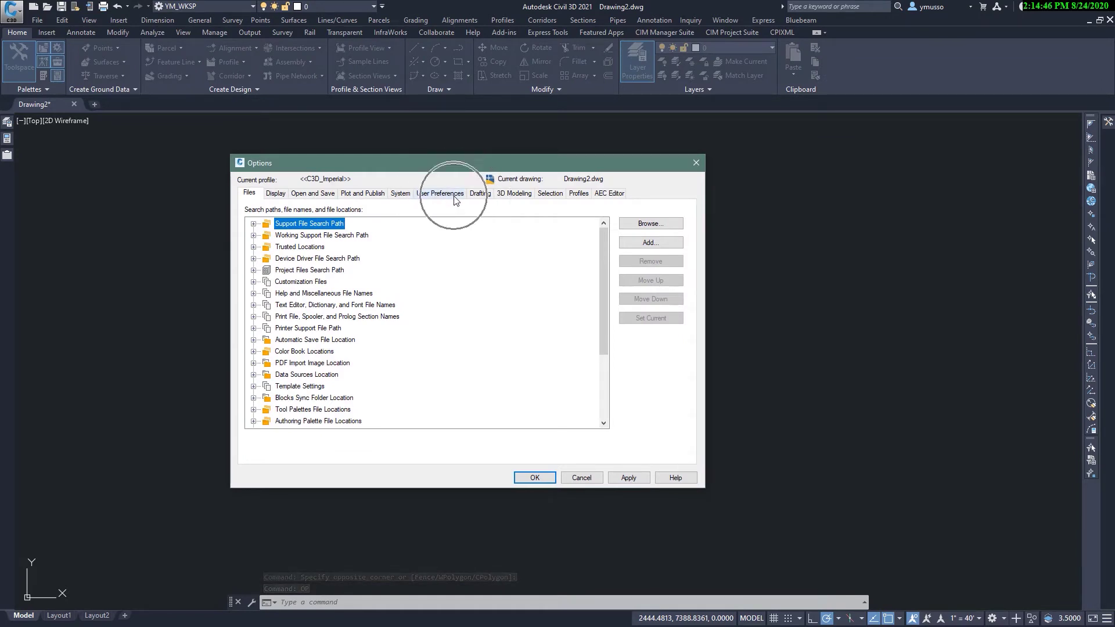
pyautogui.click(454, 200)
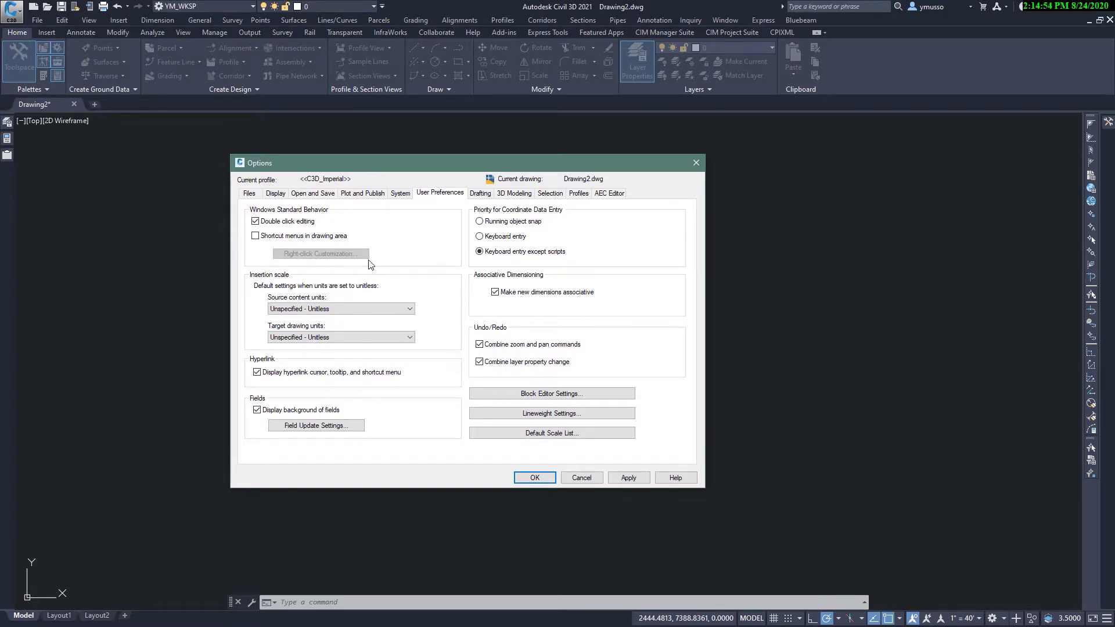
pyautogui.click(255, 236)
pyautogui.click(365, 256)
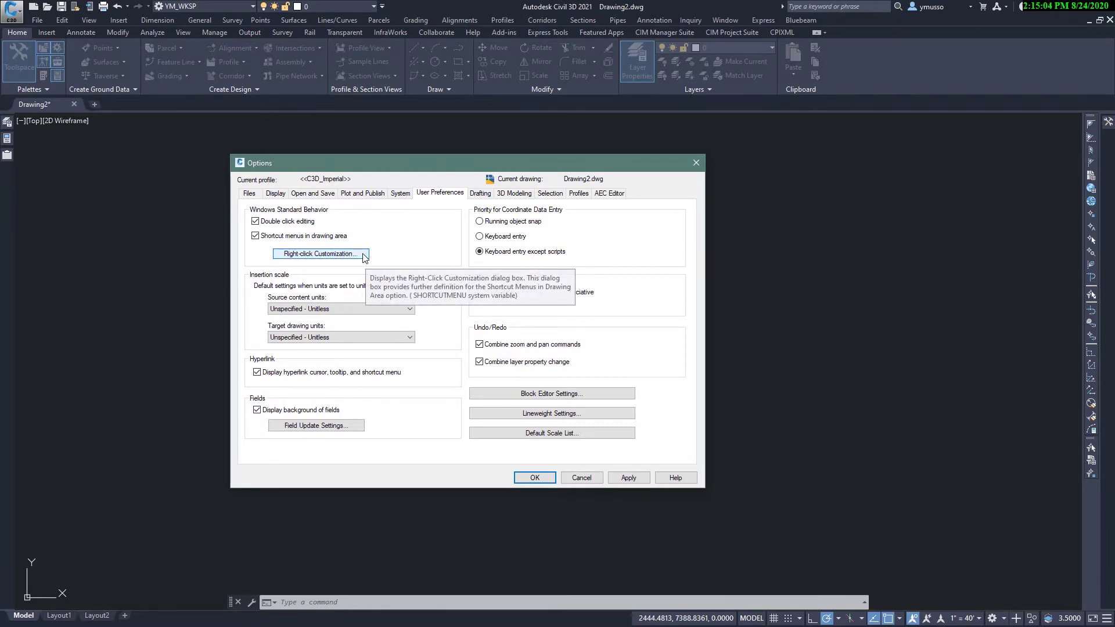
# Set Right-Click Customization Default Mode to Repeat Last Command and apply the options
pyautogui.click(364, 256)
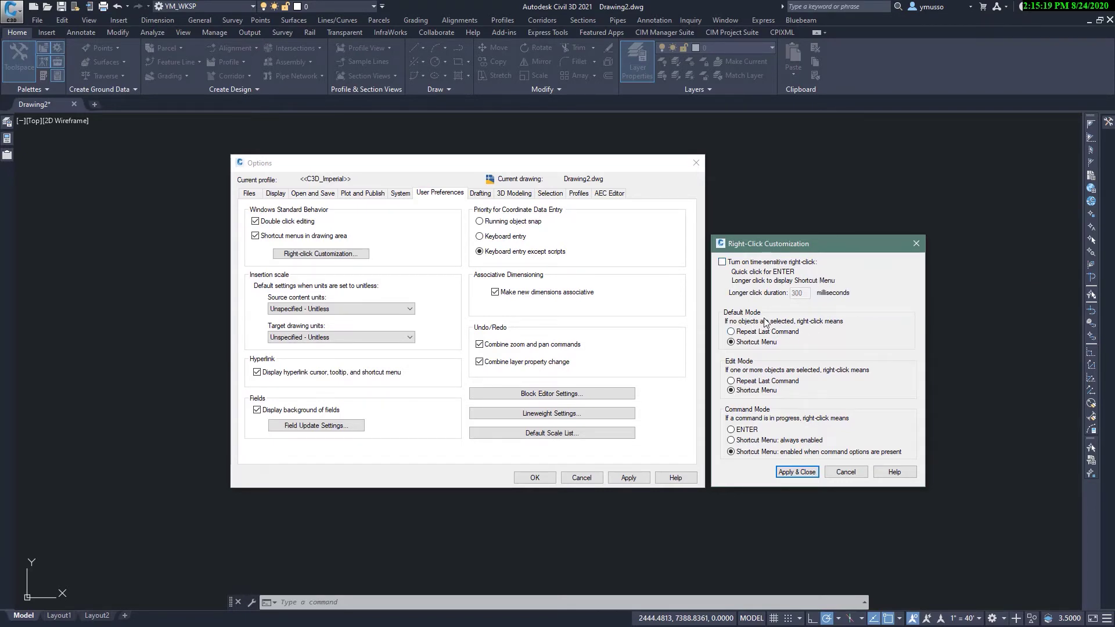
pyautogui.click(731, 332)
pyautogui.click(797, 471)
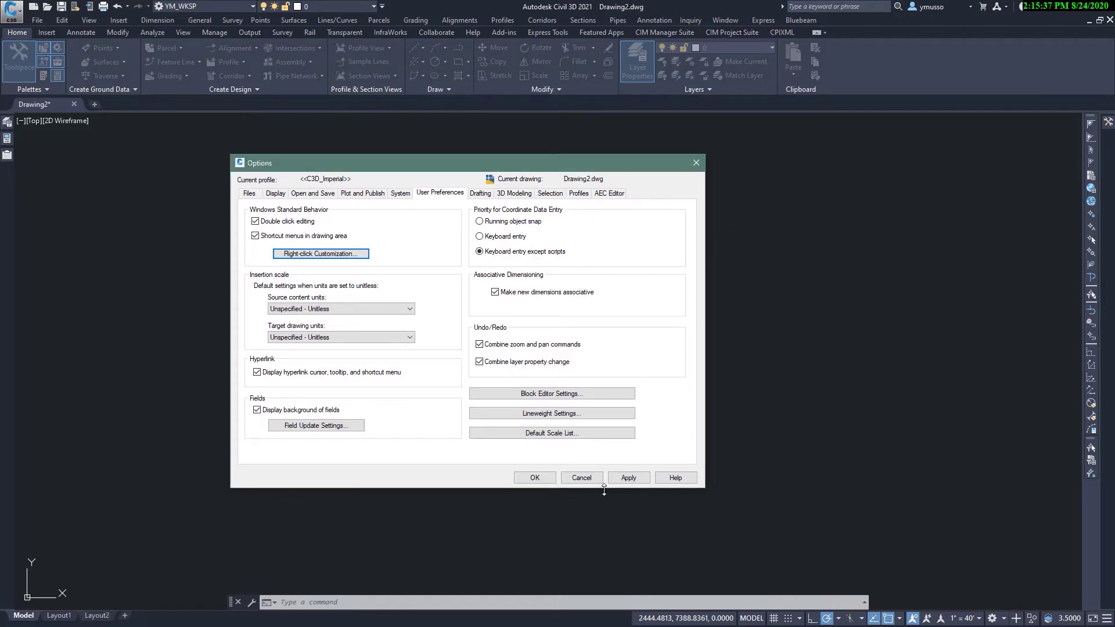
pyautogui.click(628, 478)
# Close Options and start a polyline with a first vertical segment downward
pyautogui.click(535, 478)
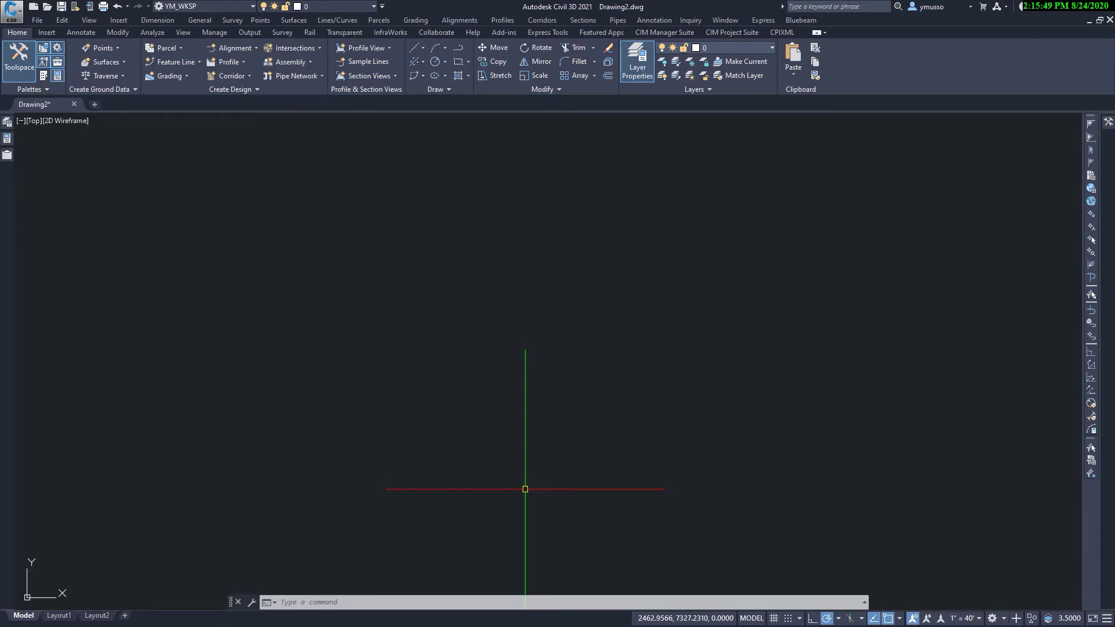
pyautogui.write('p')
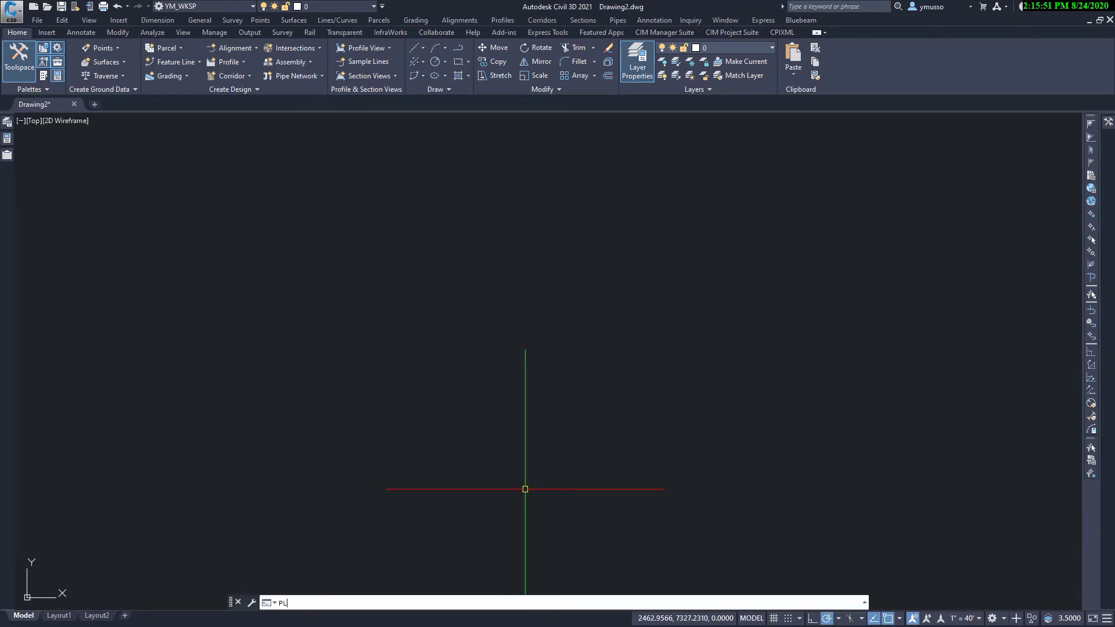
pyautogui.press('Return')
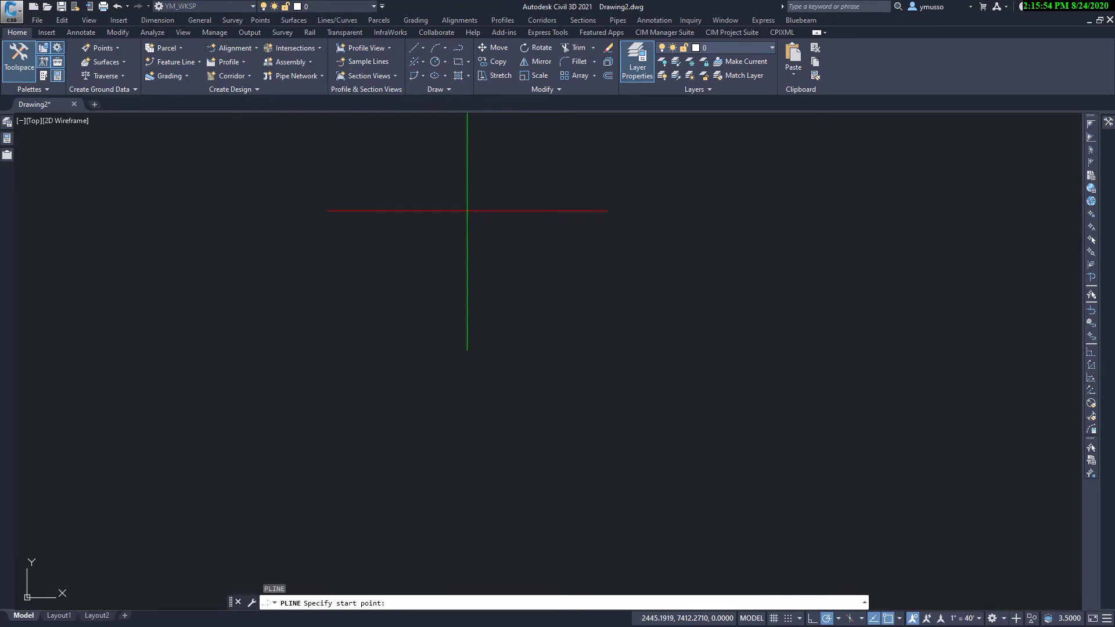
pyautogui.click(465, 214)
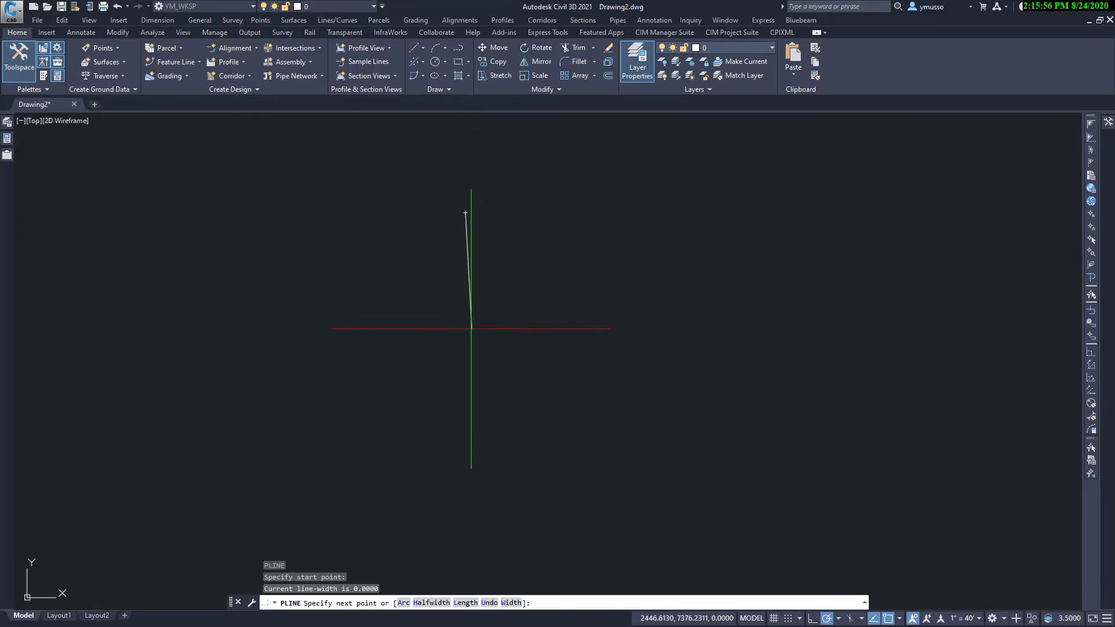
pyautogui.click(465, 335)
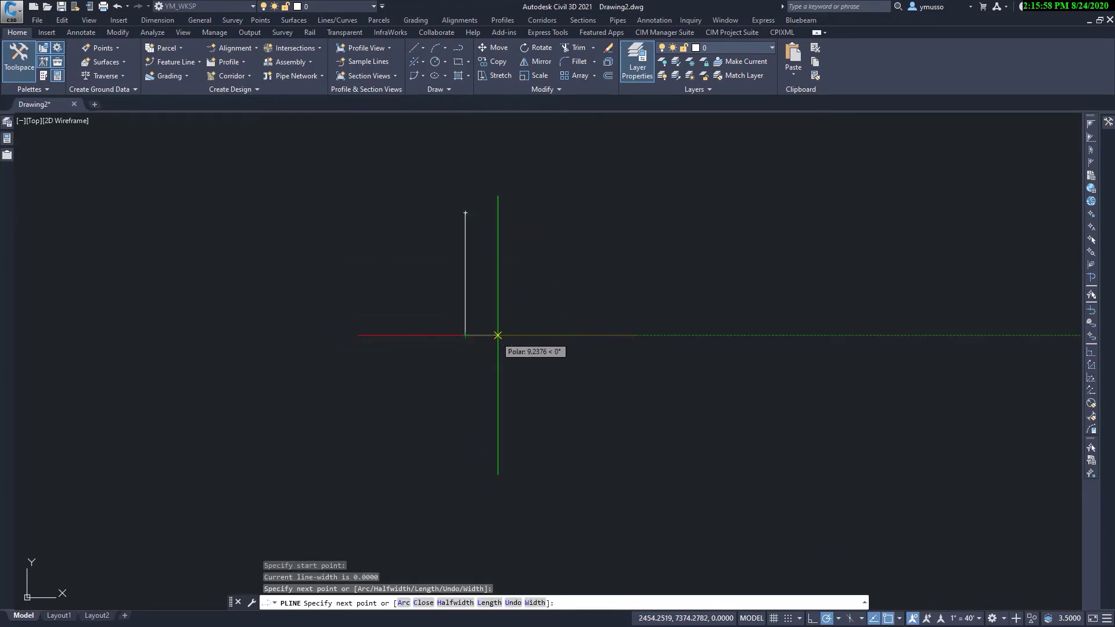
pyautogui.rightClick(529, 336)
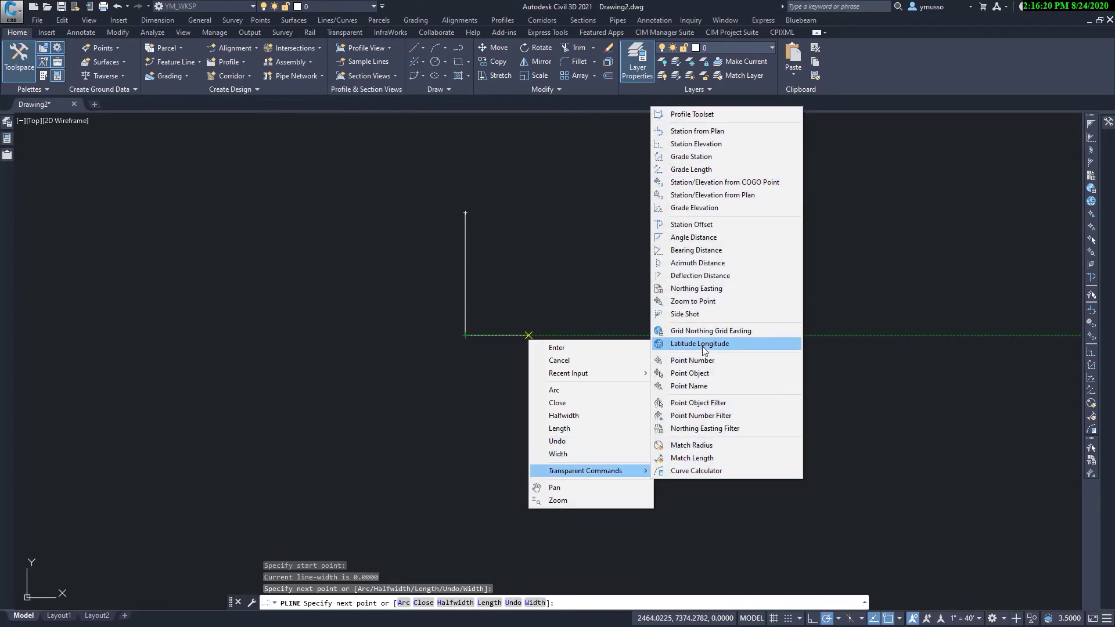
# Add a bottom arc from the shortcut menu, then switch back to line mode
pyautogui.click(556, 393)
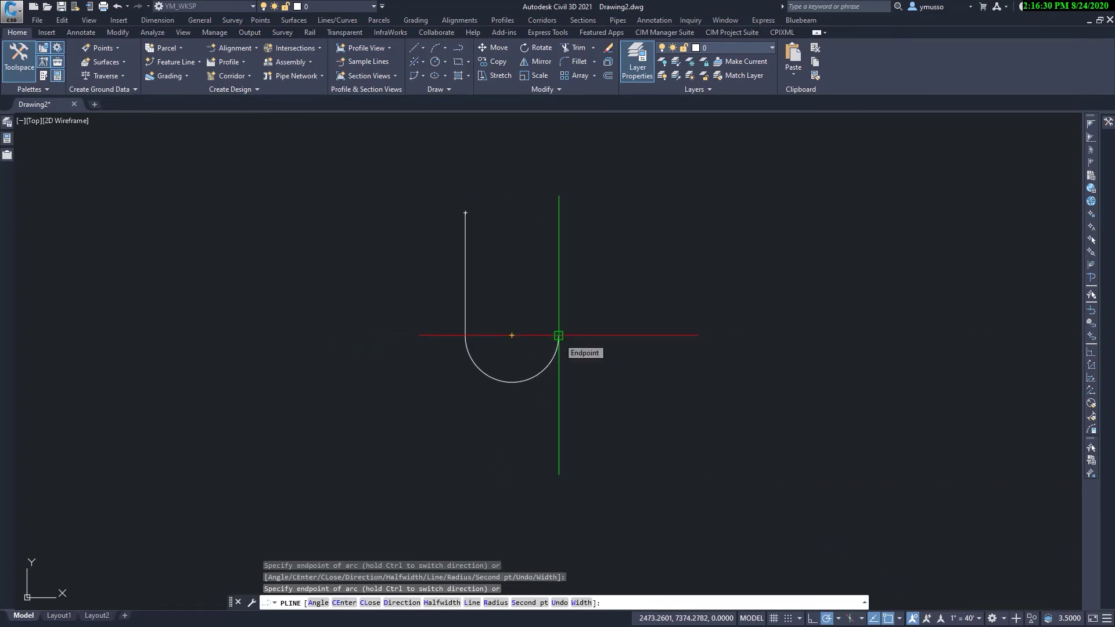
pyautogui.rightClick(558, 335)
pyautogui.moveTo(598, 372)
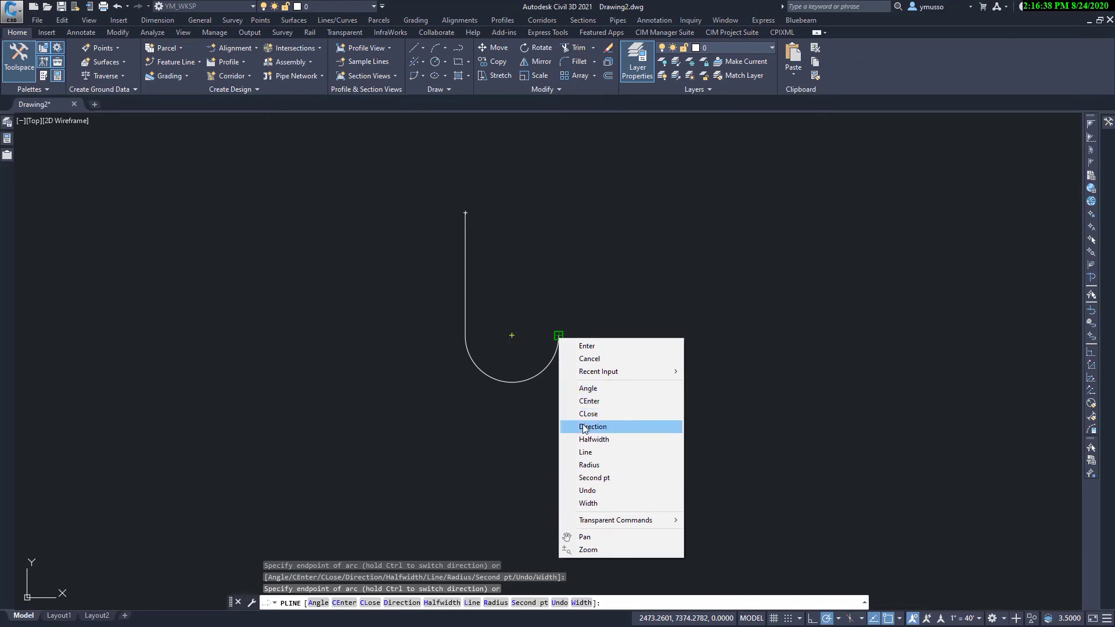
pyautogui.click(591, 455)
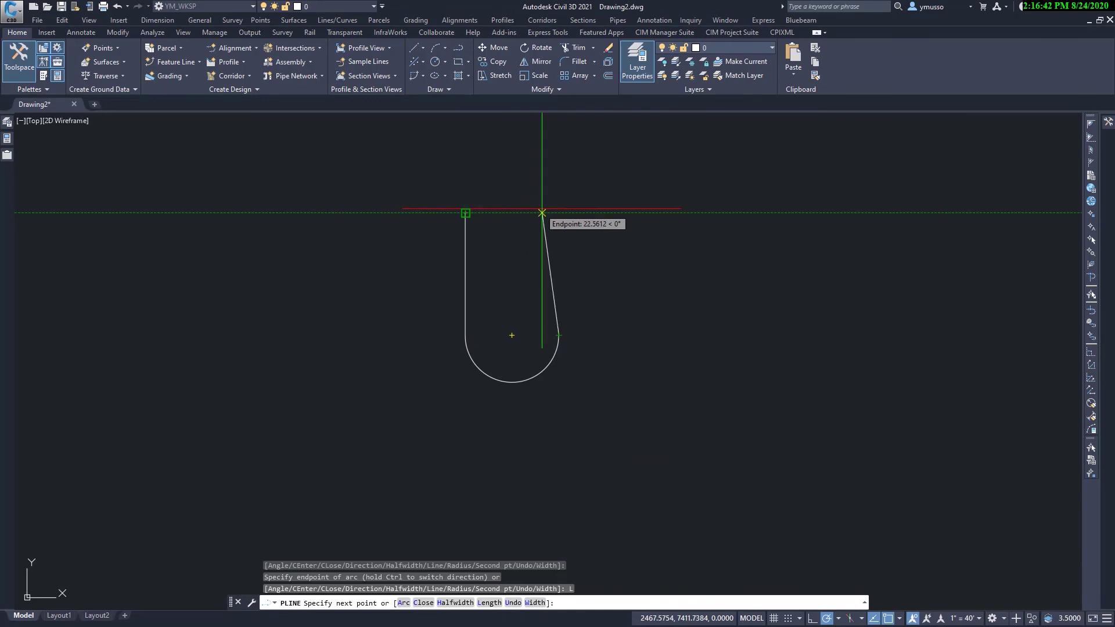
# Draw the second vertical side, add the top arc and close the slot-shaped polyline
pyautogui.click(559, 213)
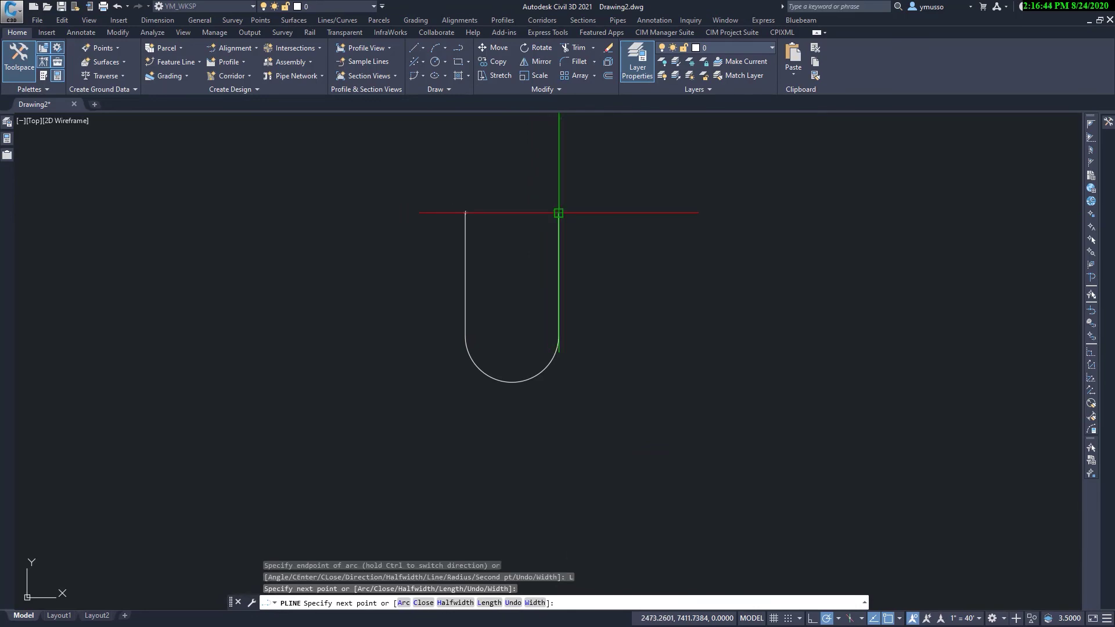
pyautogui.rightClick(559, 212)
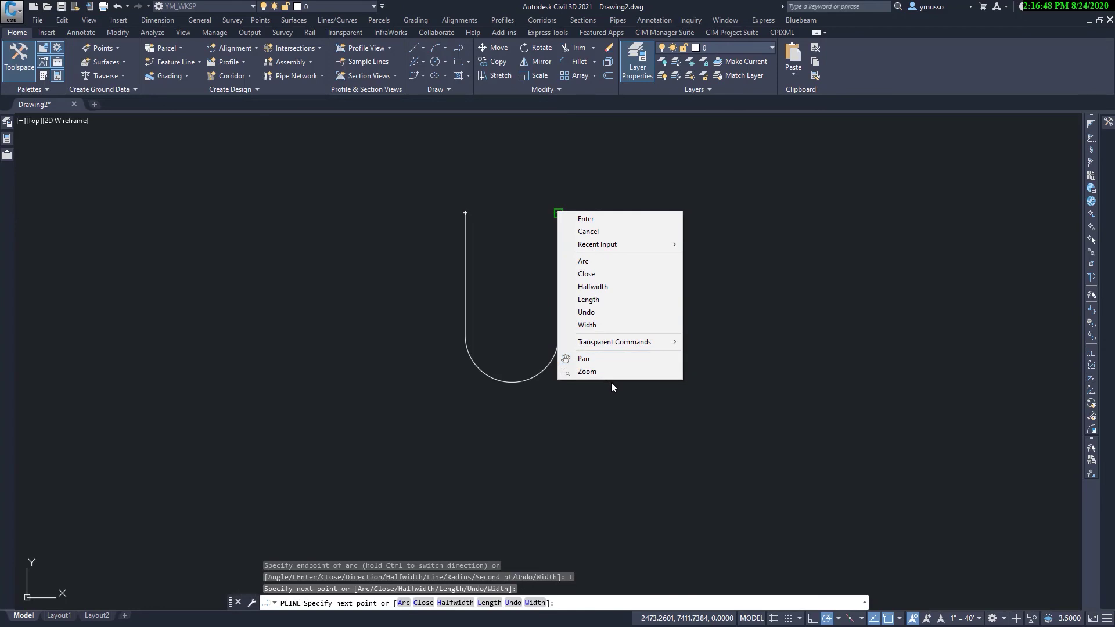
pyautogui.click(585, 263)
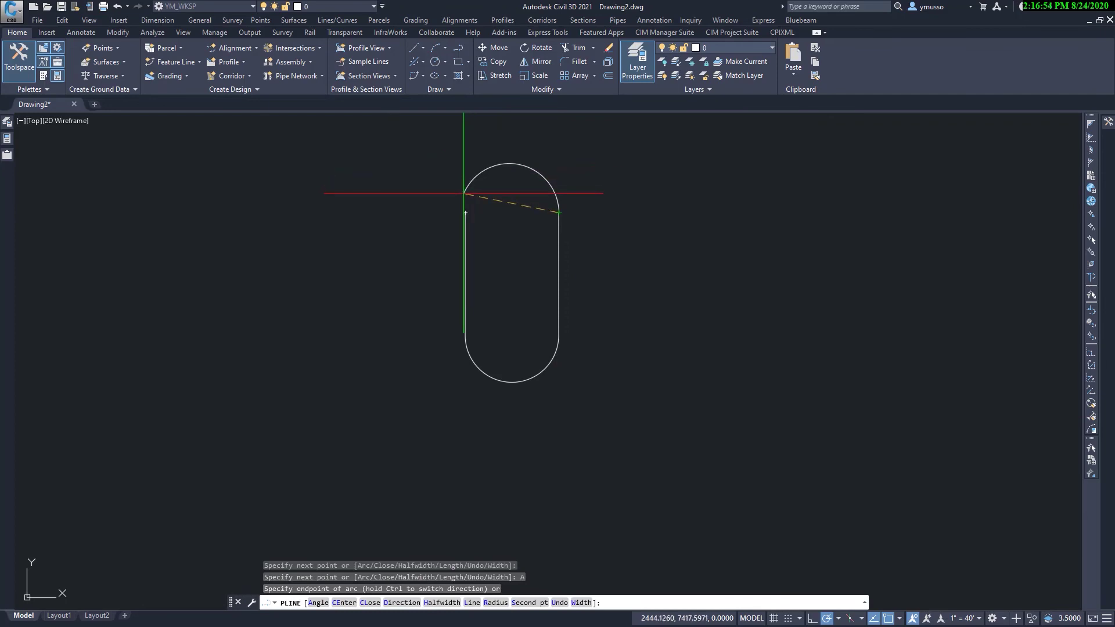
pyautogui.rightClick(465, 193)
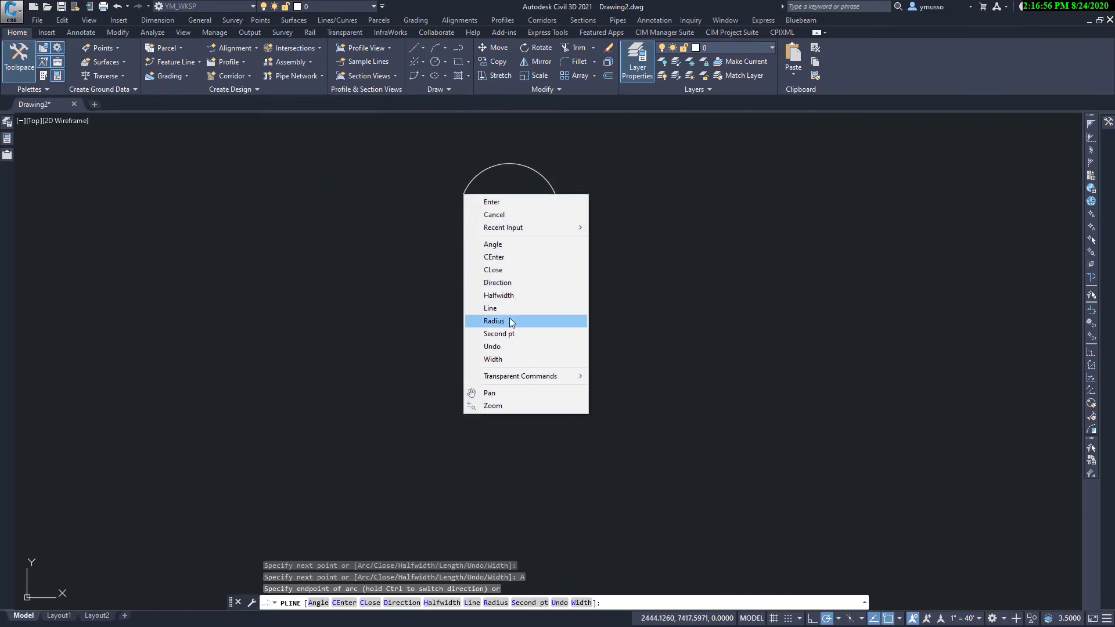
pyautogui.click(502, 270)
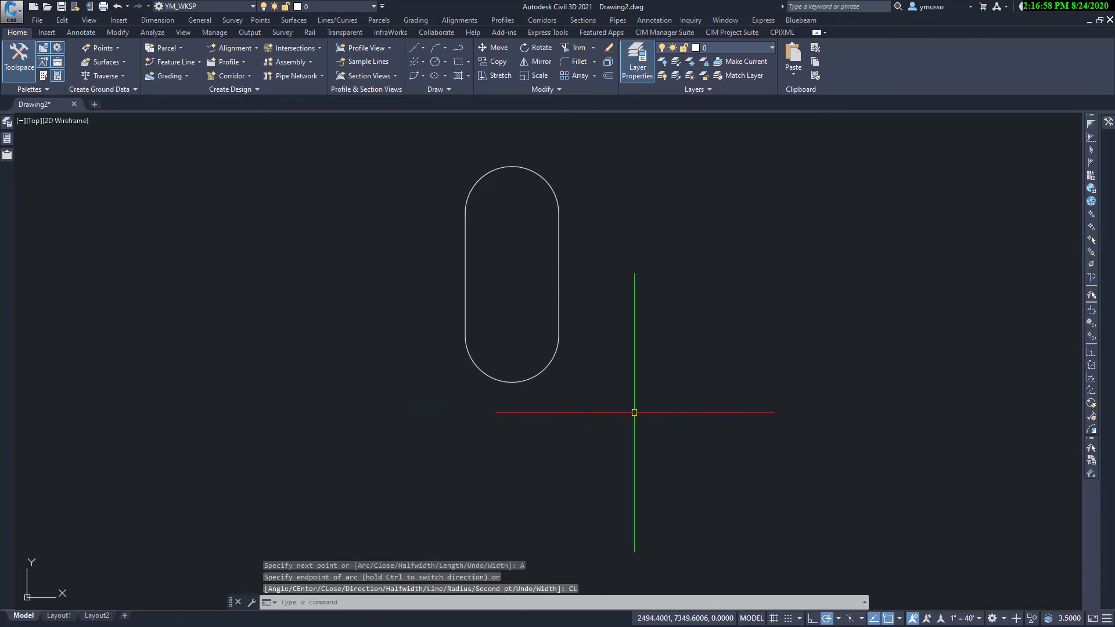